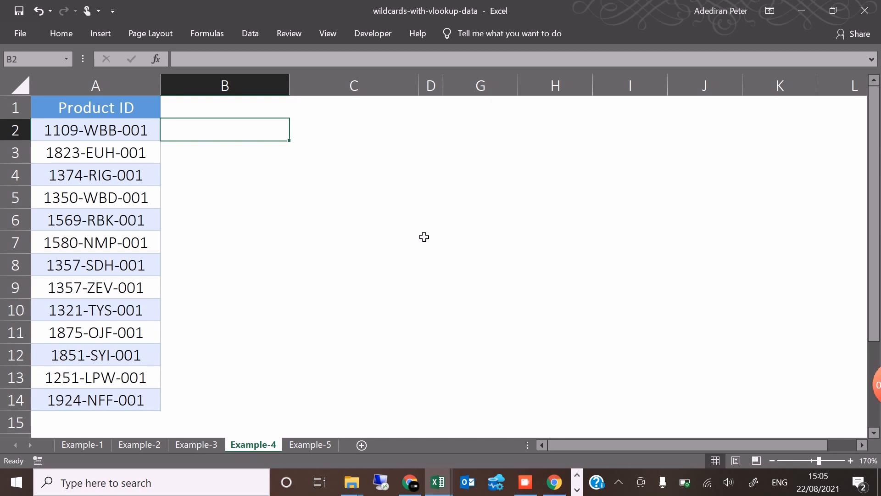
Step: Enter 1109 in B2, start 1823 in B3, and accept the Flash Fill suggestion to extract the product ID prefixes through B14
type("1109")
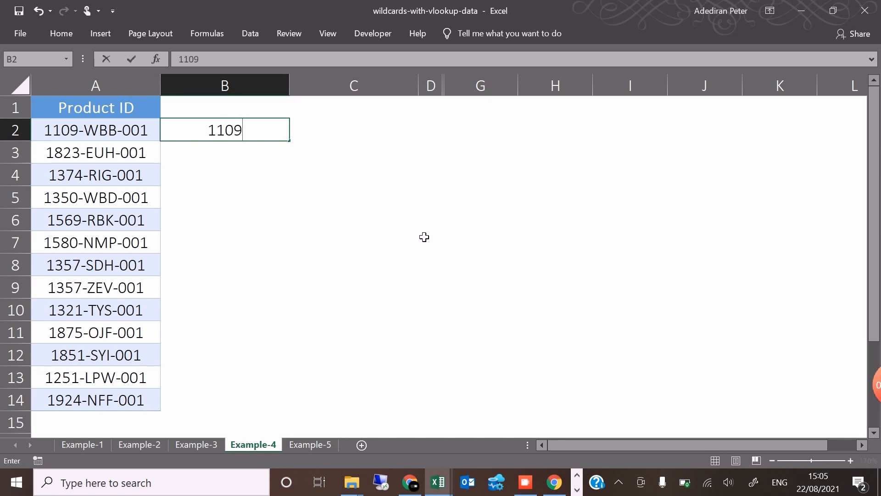
key("Return")
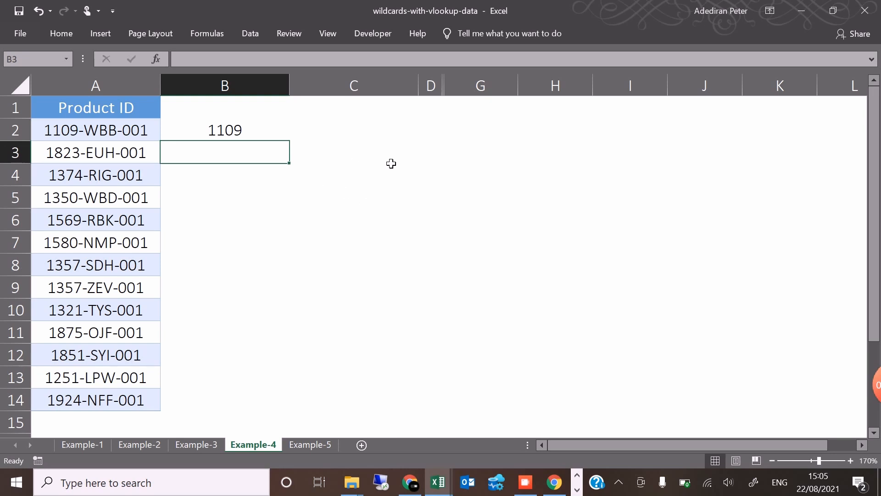
type("1")
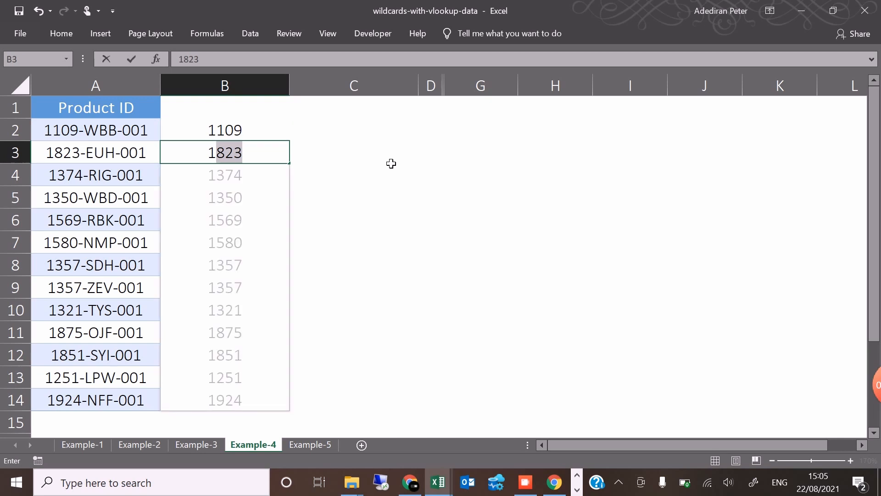
type("8")
key("Return")
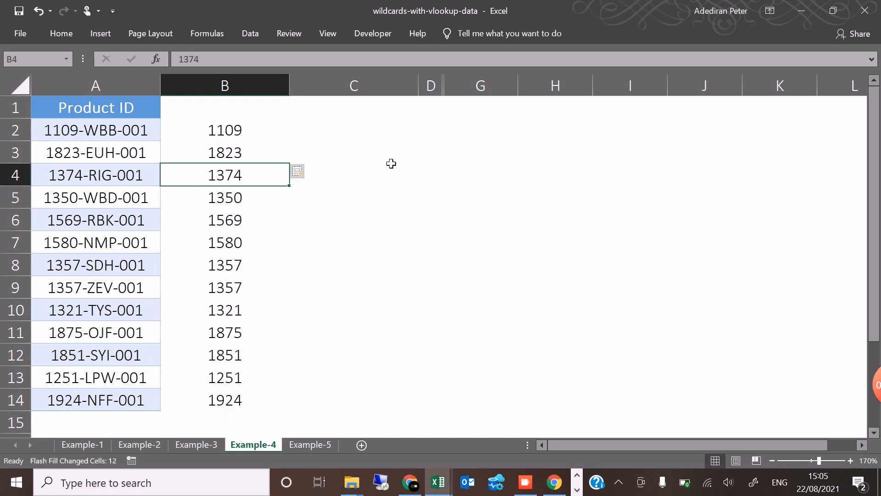
Step: Enter the second digits 1, 8 and 3 in cells C2, C3 and C4
left_click(310, 141)
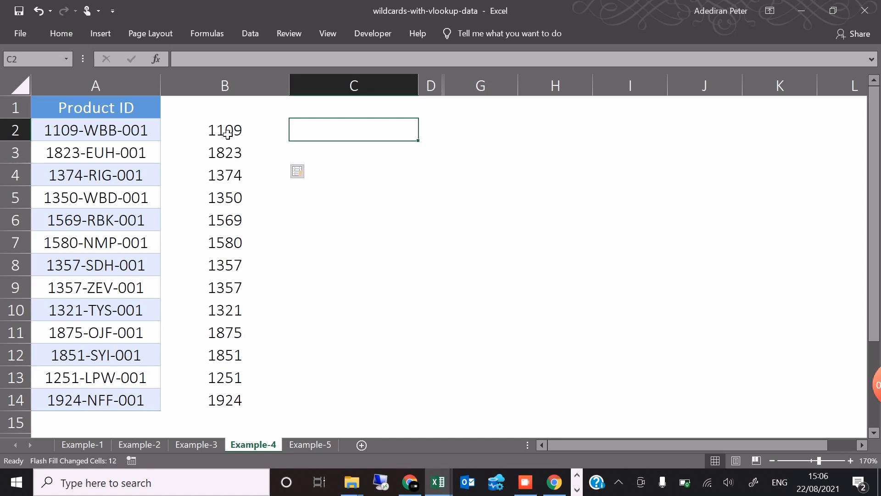
type("1")
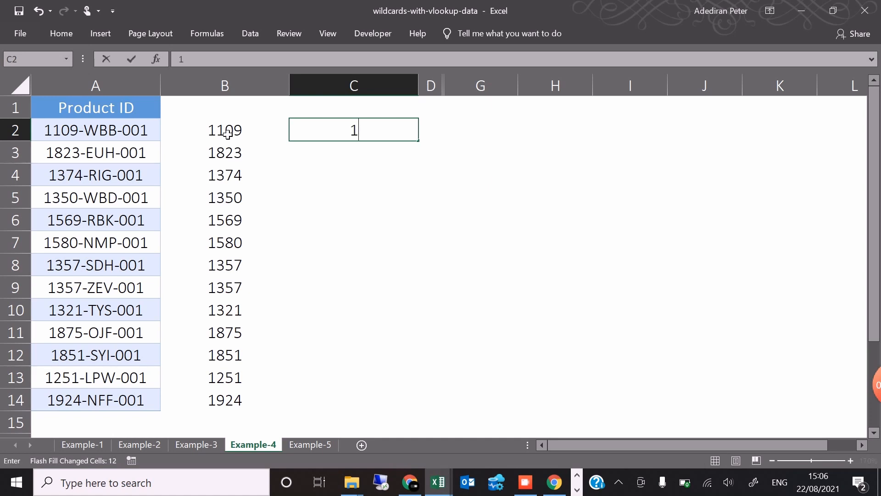
key("Return")
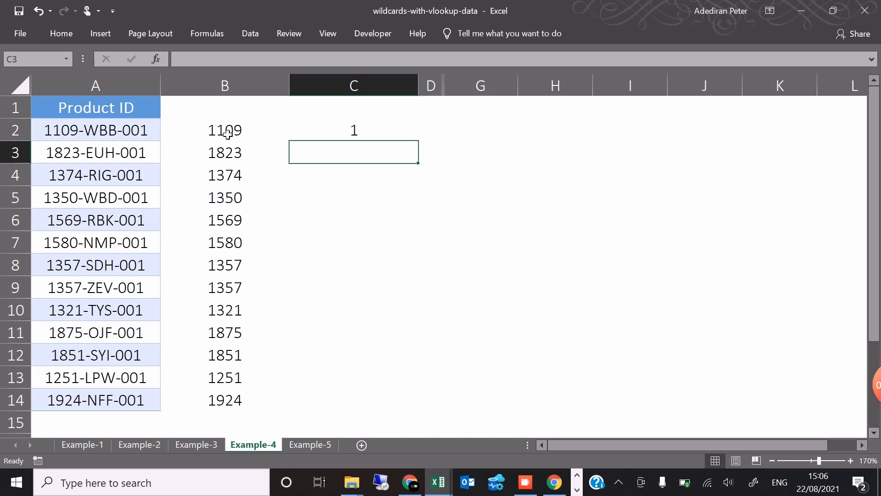
type("8")
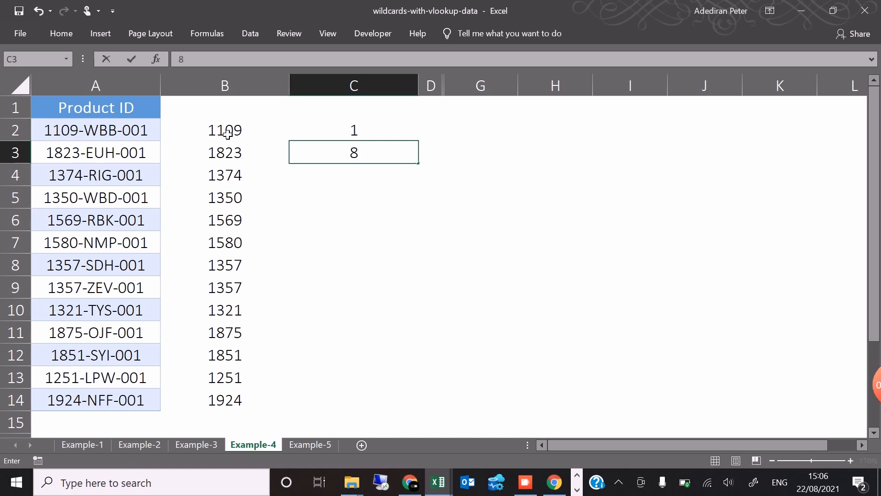
key("Return")
type("3")
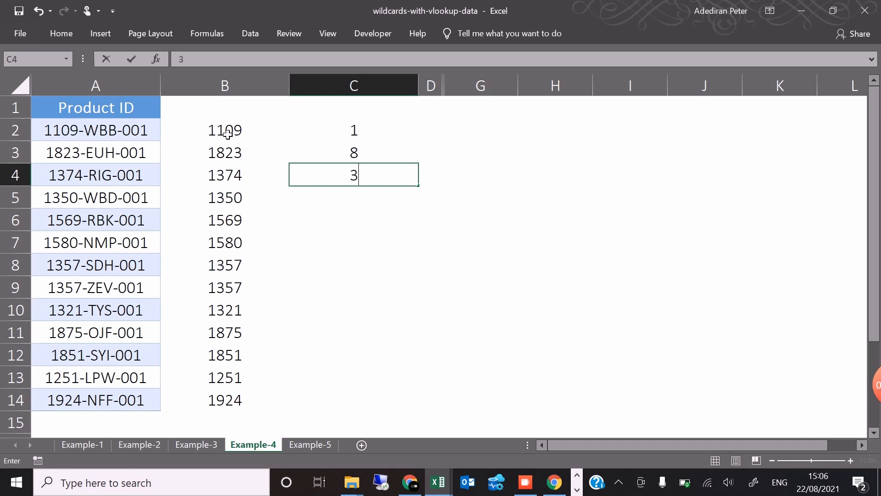
key("Return")
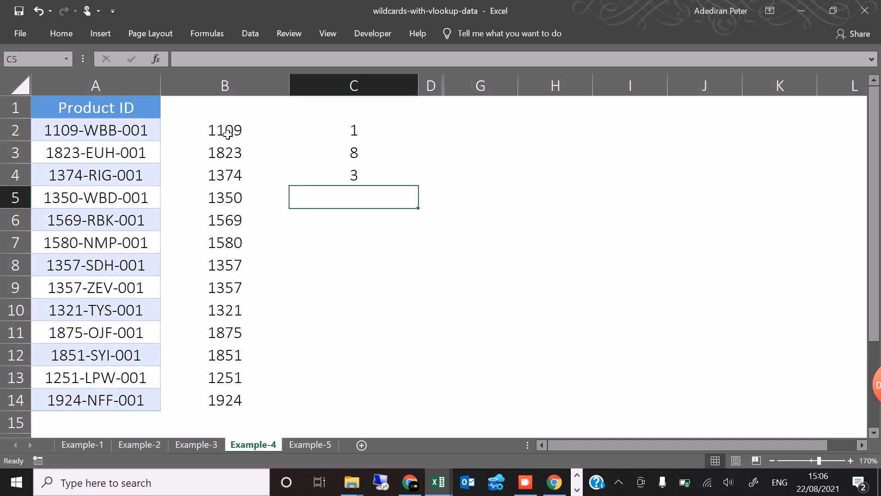
Step: Clear the sample digits from cells C3 and C4, keeping only the one in C2
key("Up")
key("Up")
key("shift+Down")
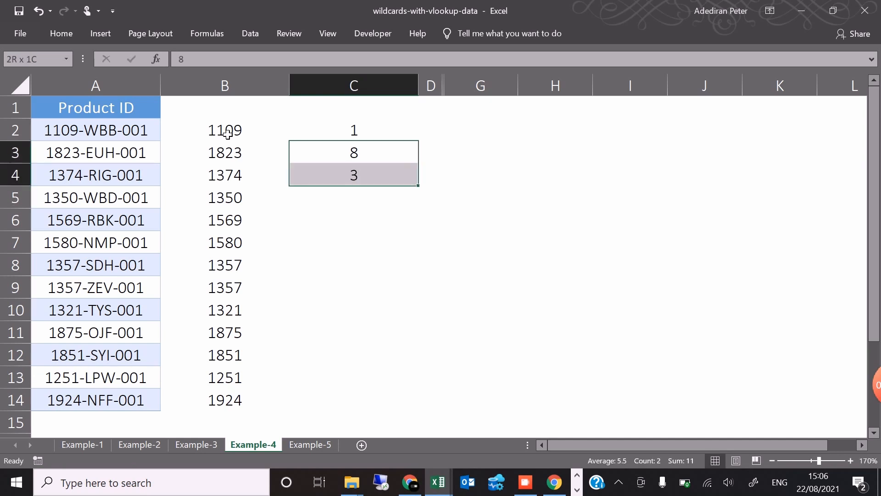
key("Delete")
key("Up")
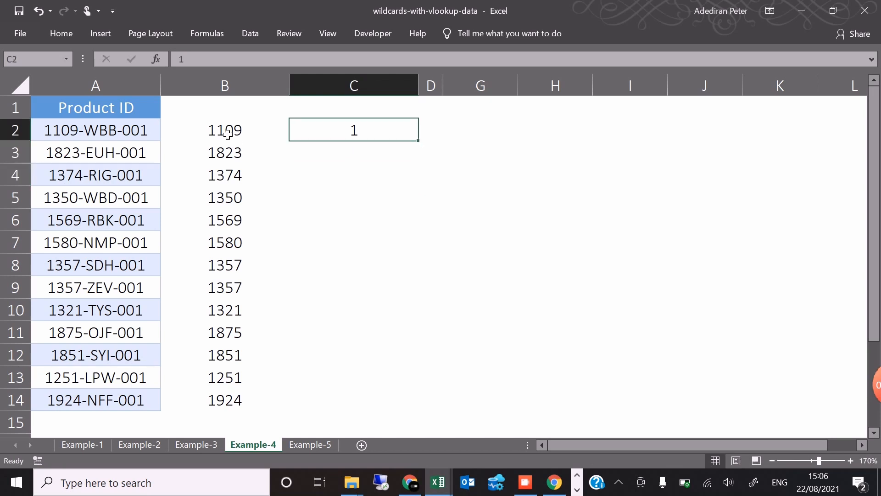
Step: Try to Flash Fill the range C2:C14 from the single example in C2
key("shift+Down")
key("shift+Down")
key("shift+Down")
key("shift+Down")
key("shift+Down")
key("shift+Down")
key("shift+Down")
key("shift+Down")
key("shift+Down")
key("shift+Down")
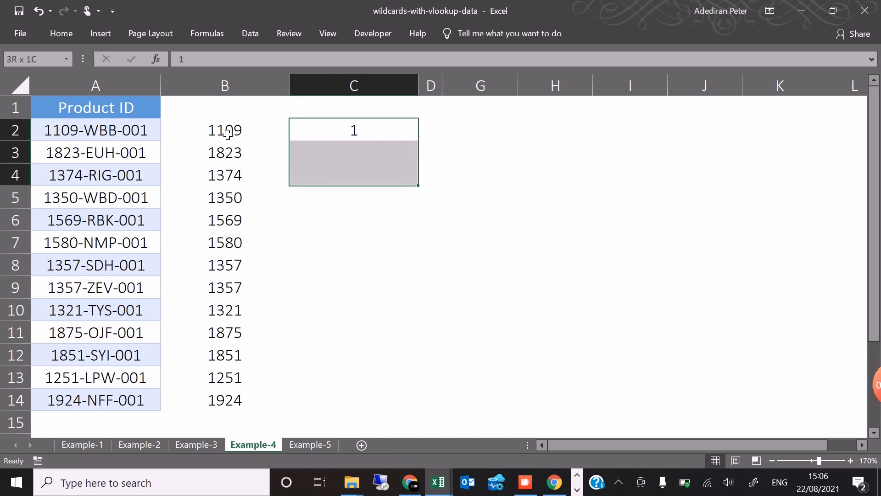
key("shift+Down")
key("shift+Down")
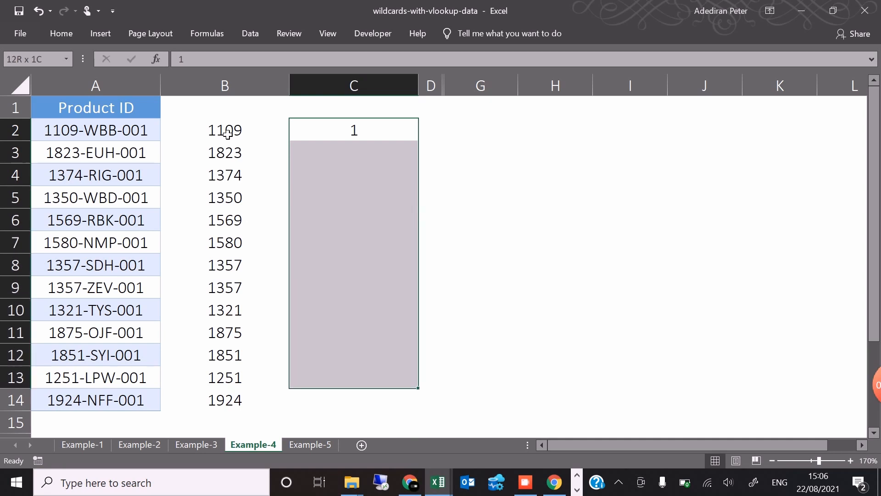
key("ctrl+e")
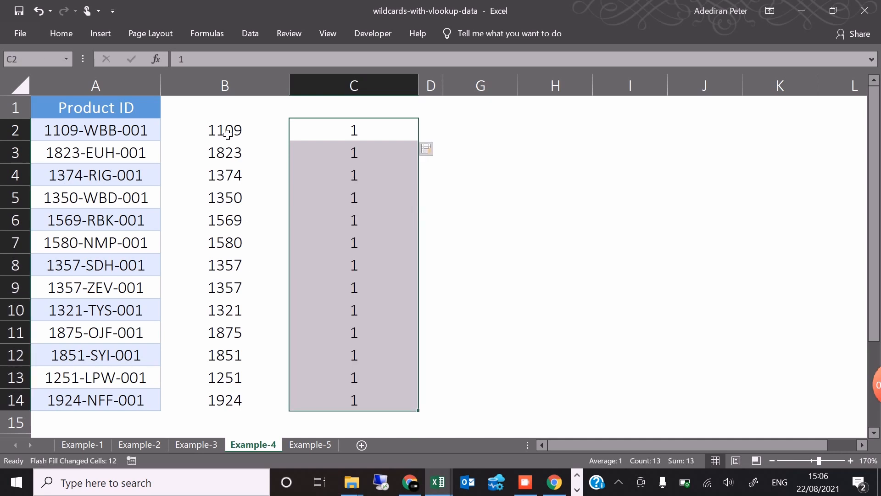
Step: Undo the Flash Fill in column C and enter 8 in C3 as a second example
left_click(267, 207)
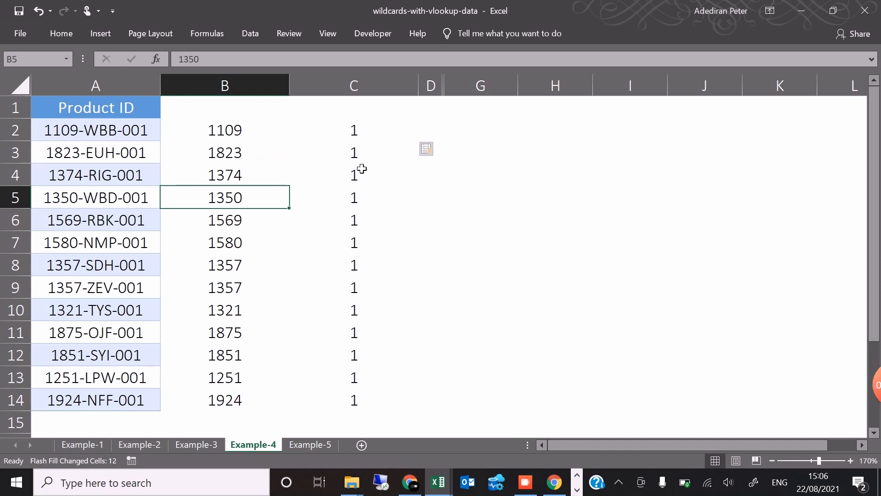
key("ctrl+z")
left_click(357, 152)
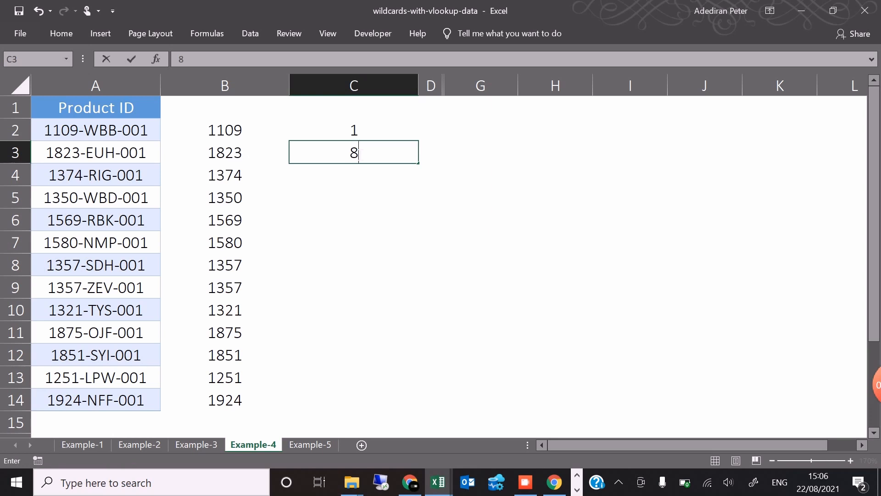
key("Up")
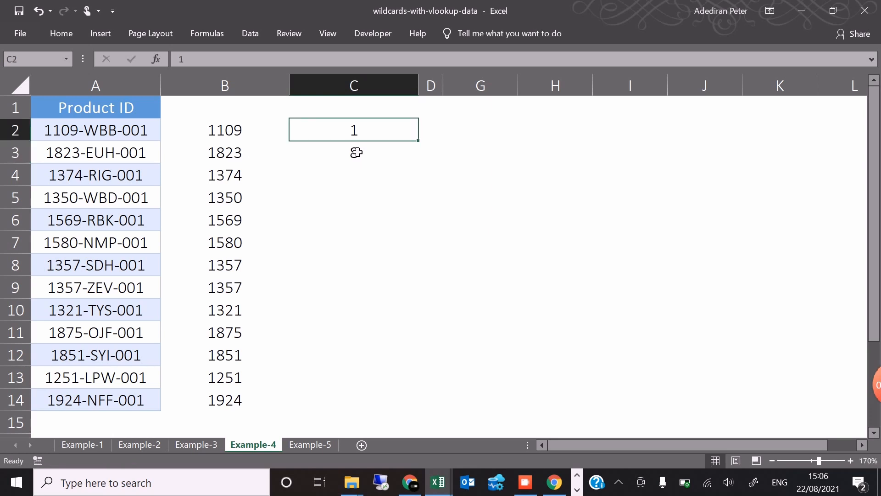
Step: Flash Fill the range C2:C14 using the two example digits in C2 and C3
left_click(357, 153)
key("Up")
key("ctrl+shift+Down")
key("ctrl+shift+Down")
key("ctrl+shift+Up")
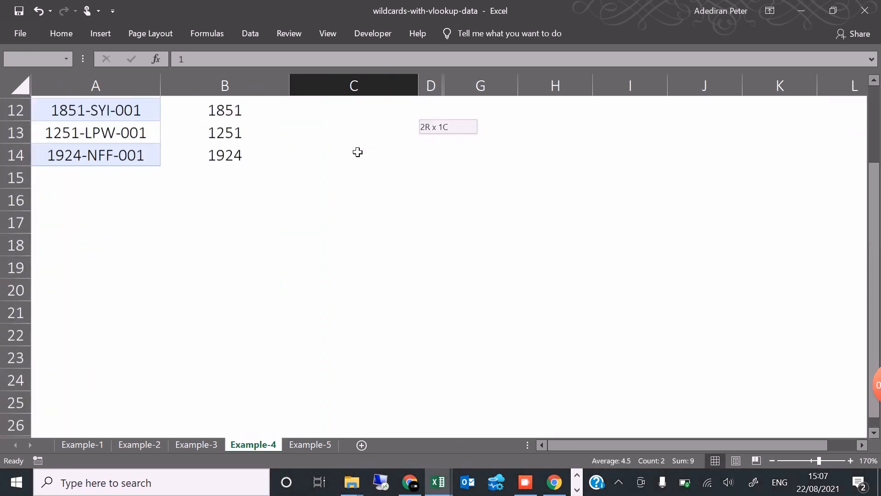
key("shift+Down")
key("shift+Down")
key("shift+Down")
key("shift+Down")
key("shift+Down")
key("shift+Down")
key("shift+Down")
key("shift+Down")
key("shift+Down")
key("shift+Down")
key("shift+Down")
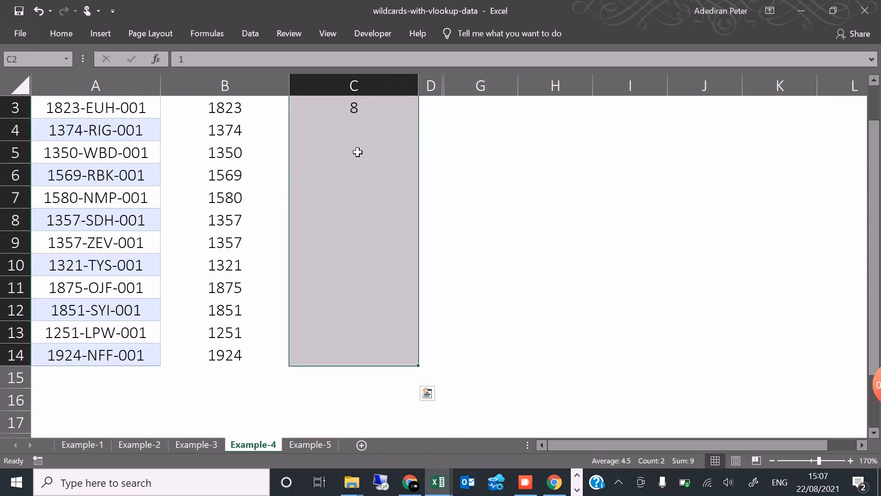
key("ctrl+e")
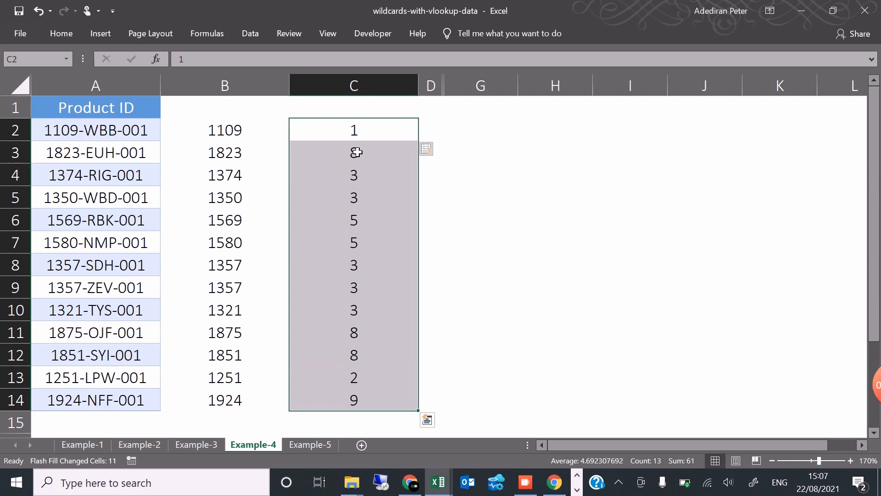
Step: Clear all the extracted digits from C2:C14 and return to cell C2
key("Up")
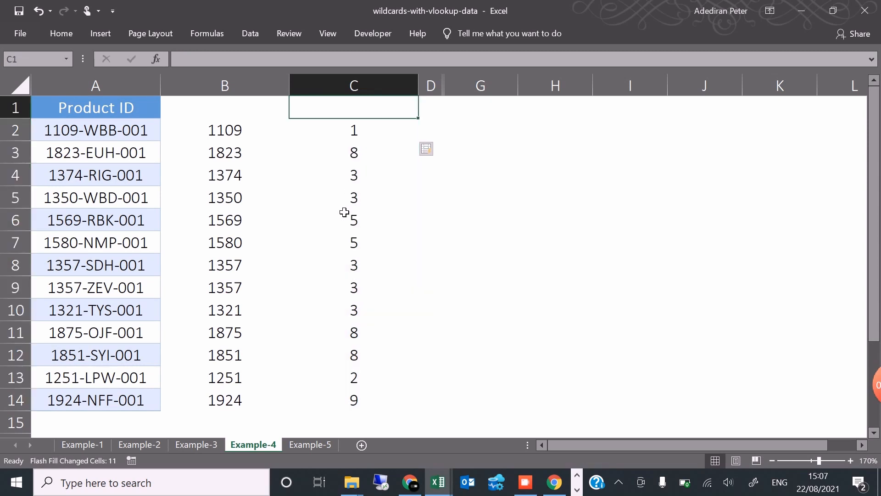
left_click(361, 140)
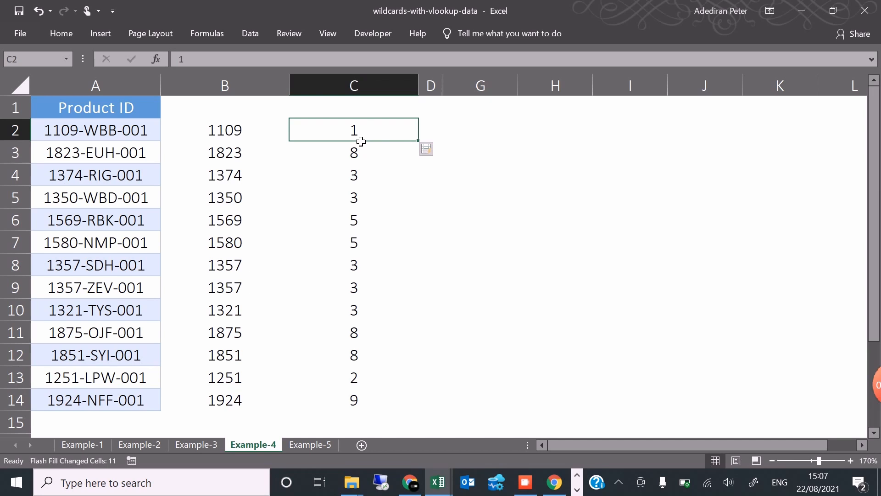
key("ctrl+shift+Down")
key("Delete")
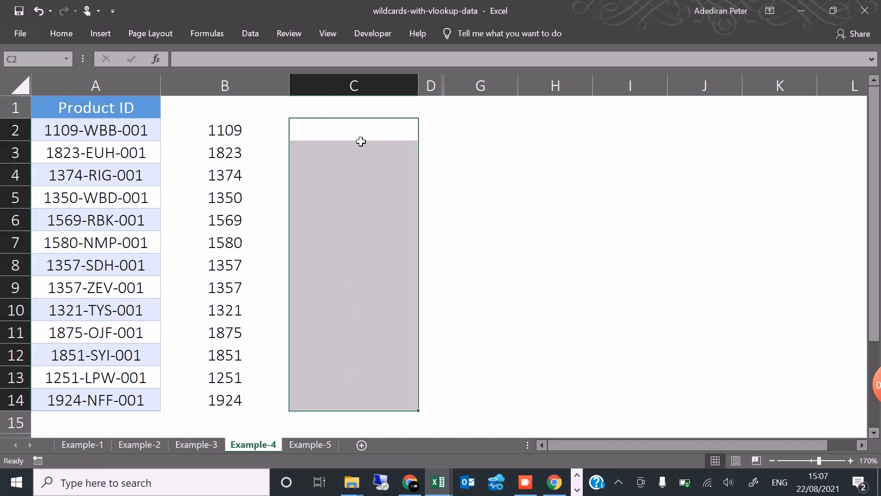
key("Up")
left_click(361, 142)
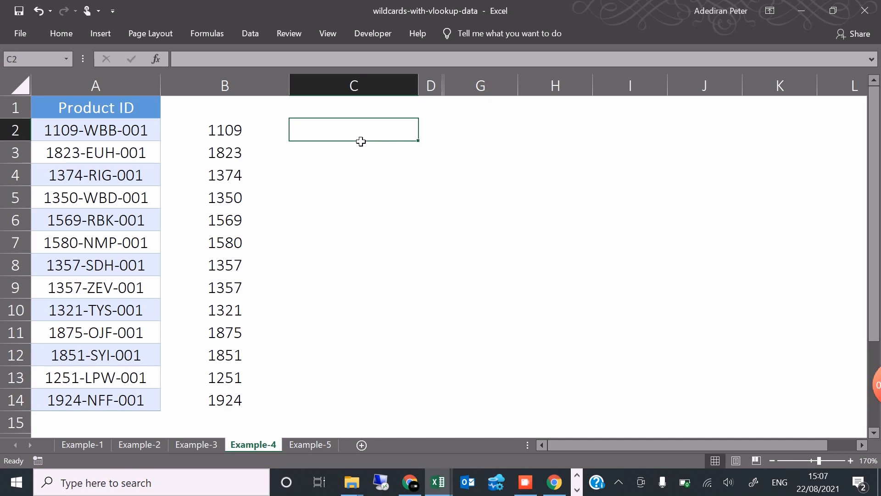
Step: Enter the example digits 1 in C2 and 8 in C3
type("1")
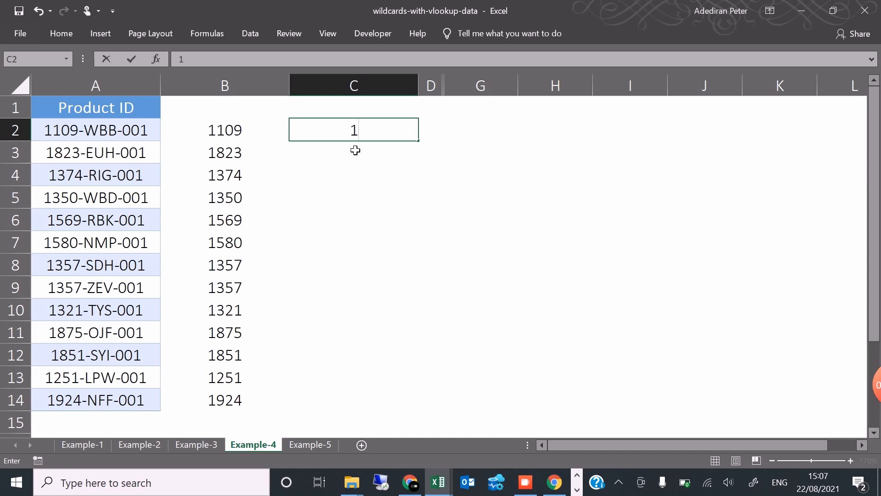
key("ctrl+Return")
left_click(356, 151)
type("8")
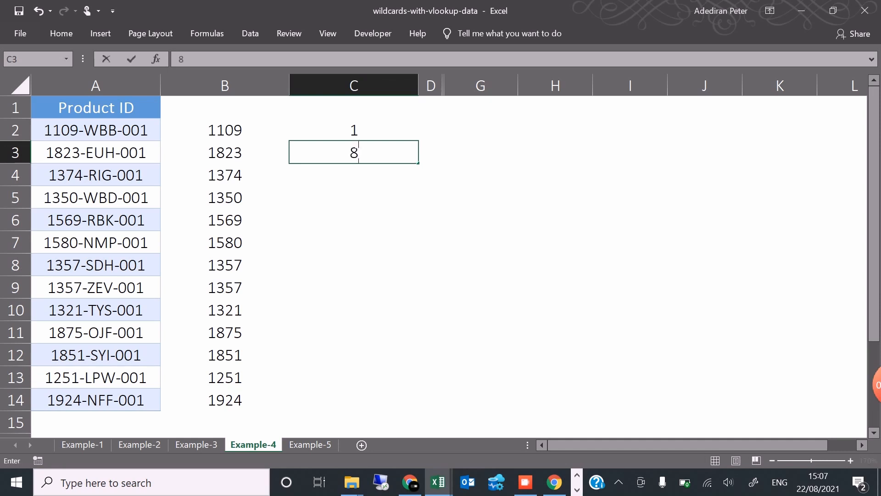
key("Escape")
key("Up")
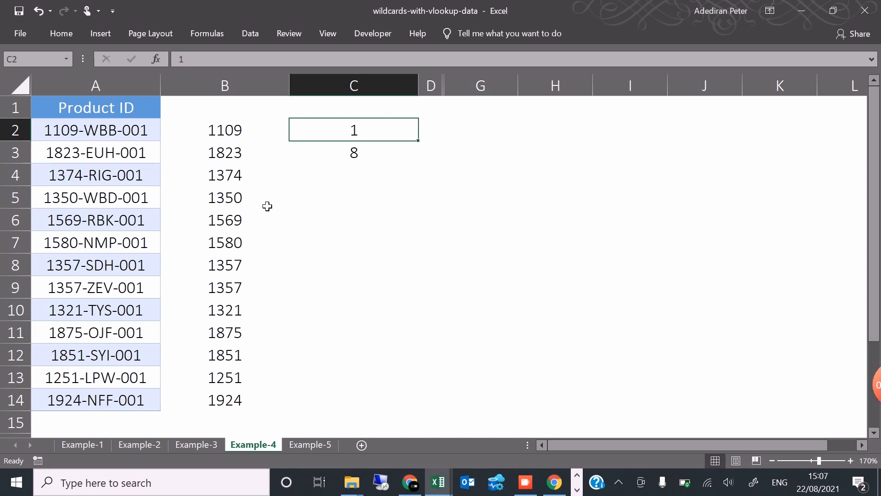
Step: Flash Fill C2:C14 again to extract the second digit of each code based on the two examples
key("shift+Down")
key("shift+Down")
key("shift+Down")
key("shift+Down")
key("shift+Down")
key("shift+Down")
key("shift+Down")
key("shift+Down")
key("shift+Down")
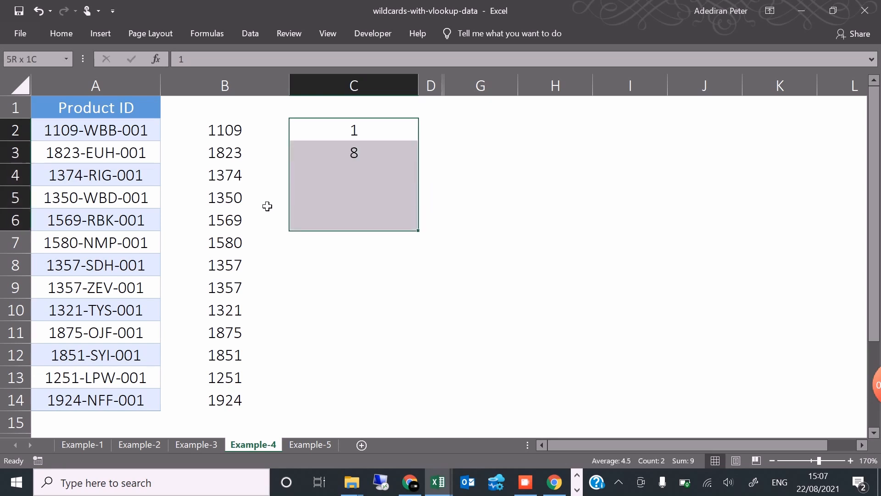
key("shift+Down")
key("shift+Down")
key("shift+Down")
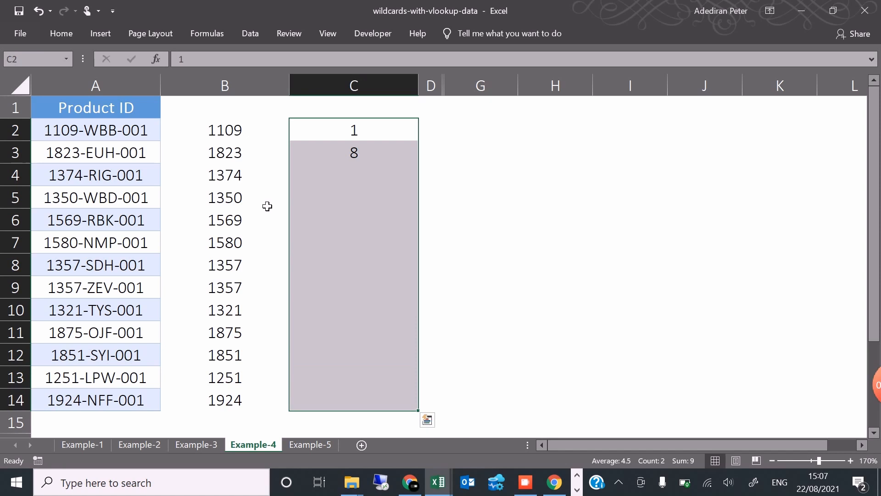
key("ctrl+e")
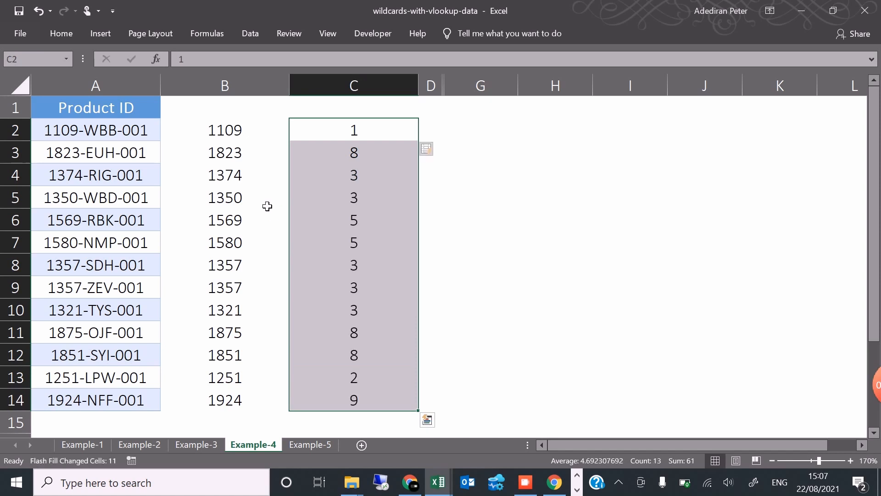
key("Up")
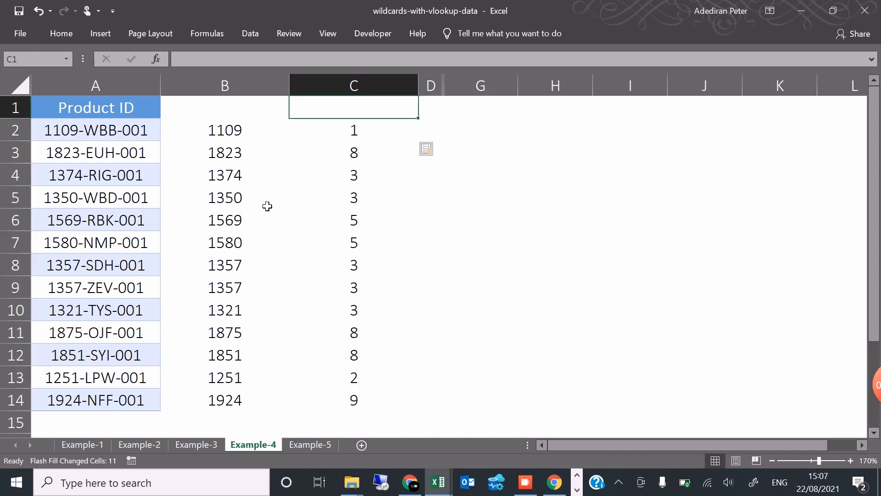
Step: Undo the last Flash Fill in column C
key("Down")
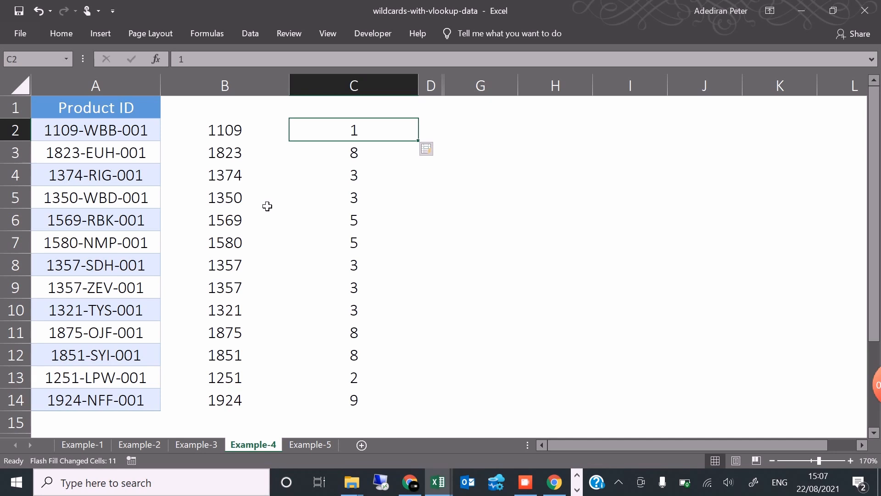
key("ctrl+z")
key("Up")
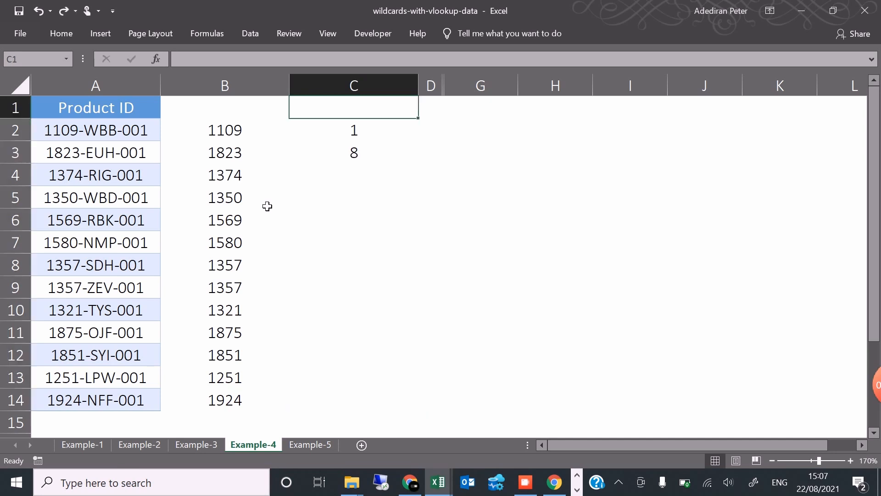
Step: Clear the two example digits from C2 and C3
key("Down")
key("Delete")
key("Down")
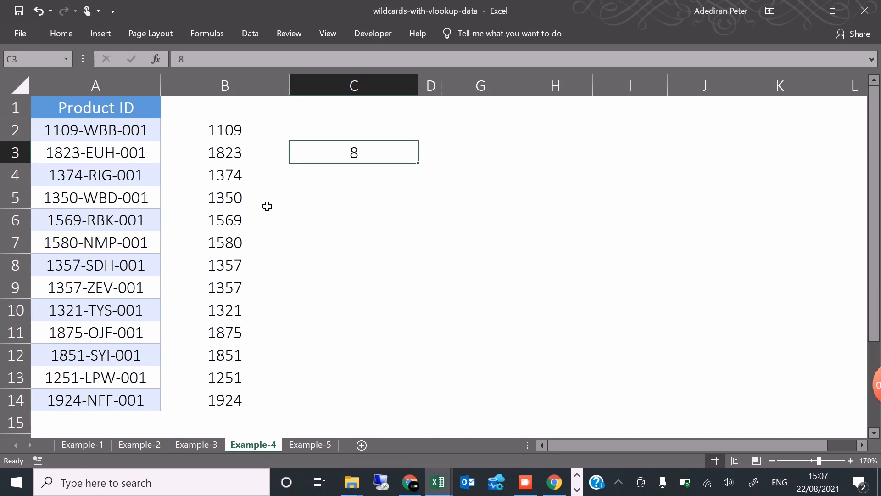
key("Delete")
key("Up")
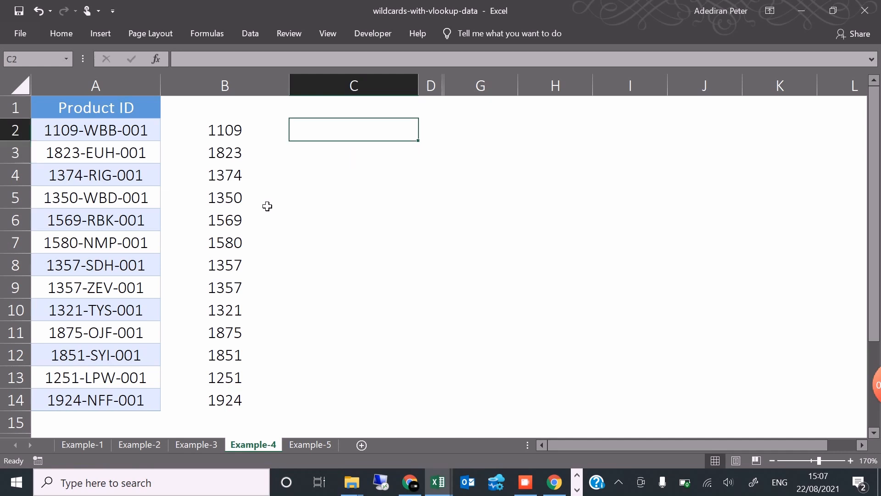
Step: Enter 0 in C2 and Flash Fill C2:C14 to extract the third digit of each code
type("0")
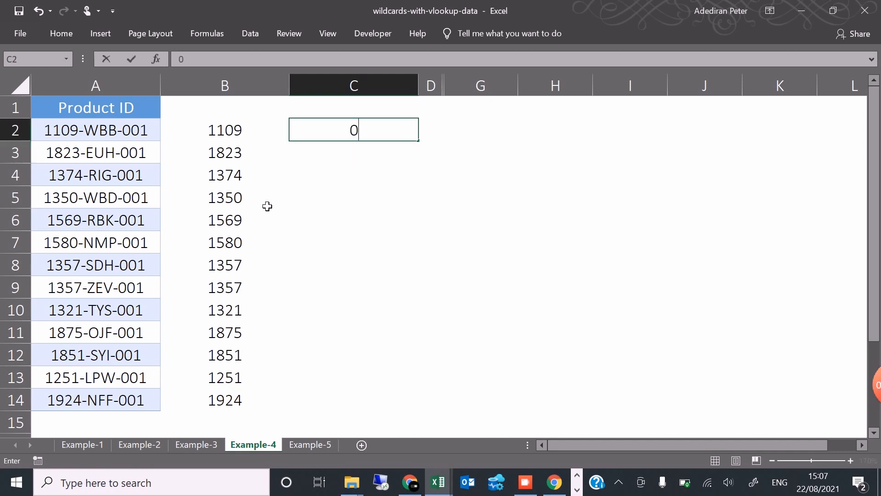
key("Return")
key("Up")
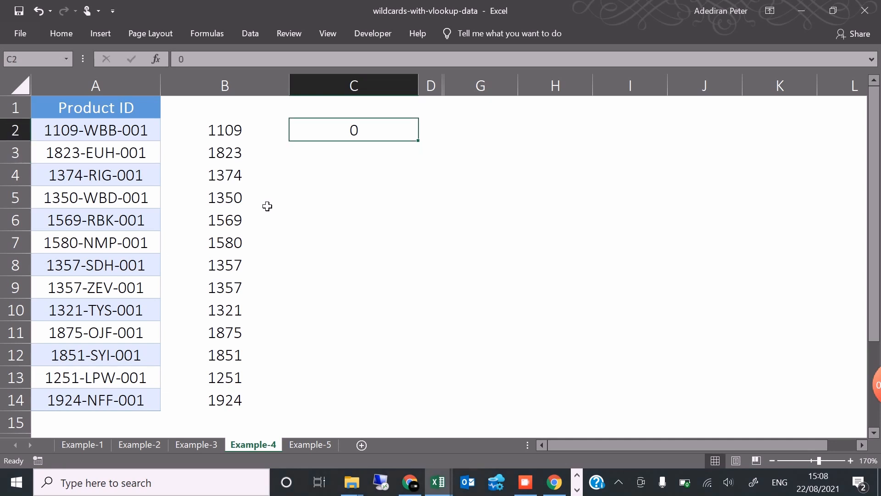
key("shift+Down")
key("shift+Down")
key("shift+Down")
key("shift+Down")
key("shift+Down")
key("shift+Down")
key("shift+Down")
key("shift+Down")
key("shift+Down")
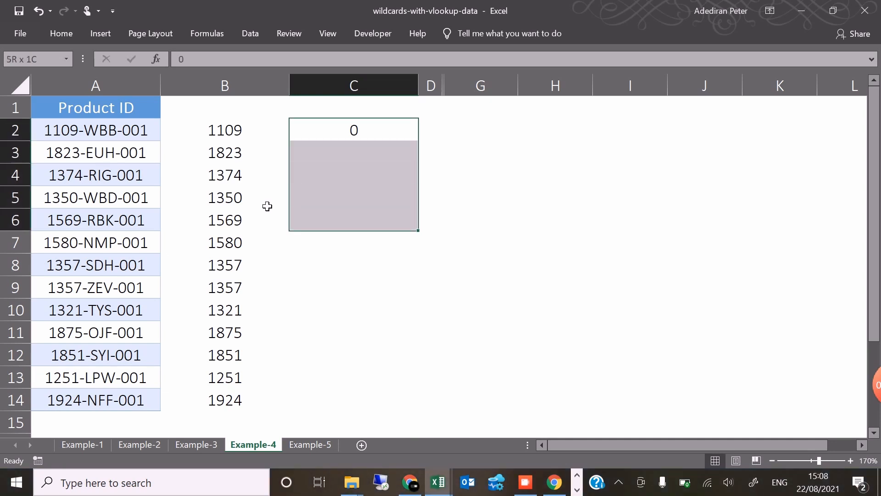
key("shift+Down")
key("shift+Down")
key("shift+Down")
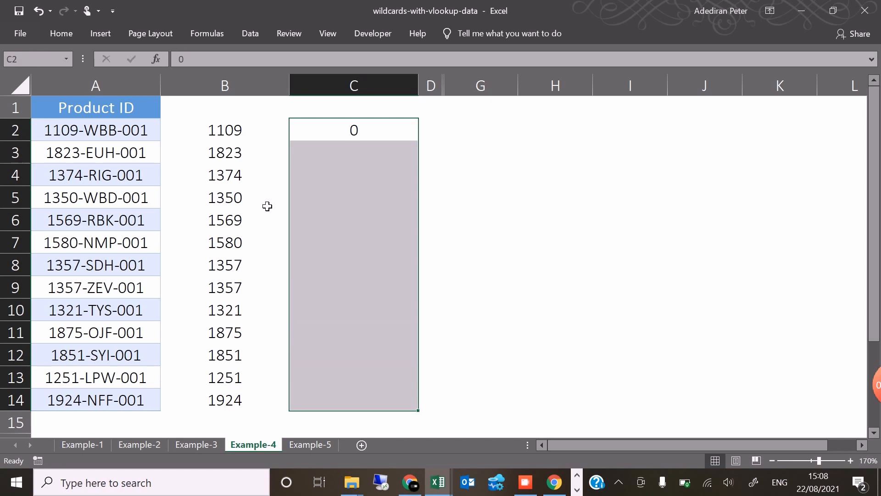
key("ctrl+e")
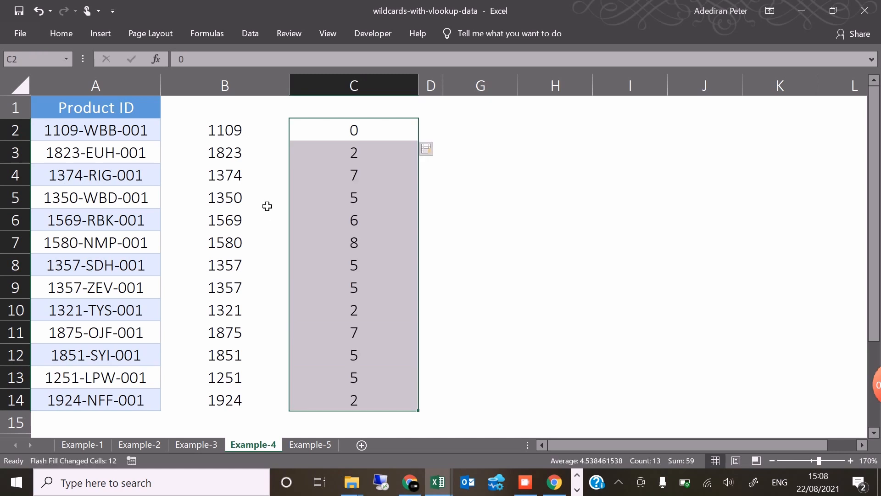
key("Up")
key("Down")
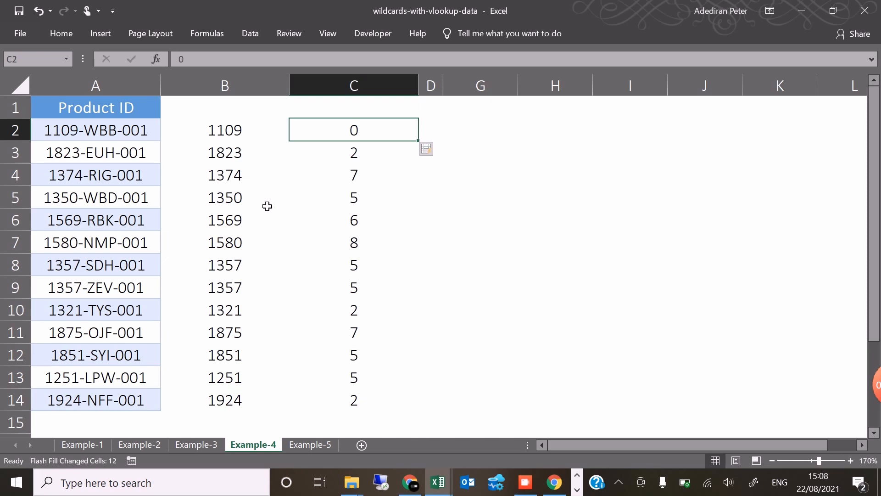
Step: Clear all extracted values from B2:C14
left_click(229, 132)
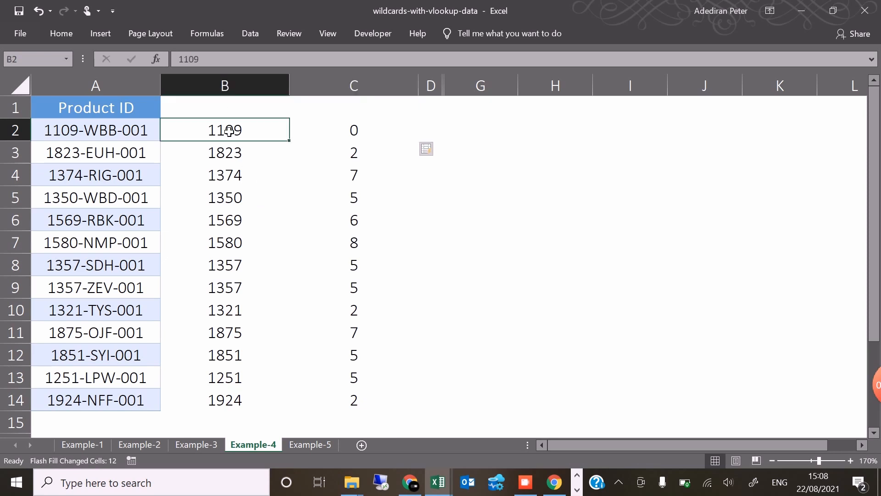
key("shift+Right")
key("ctrl+shift+Down")
key("Delete")
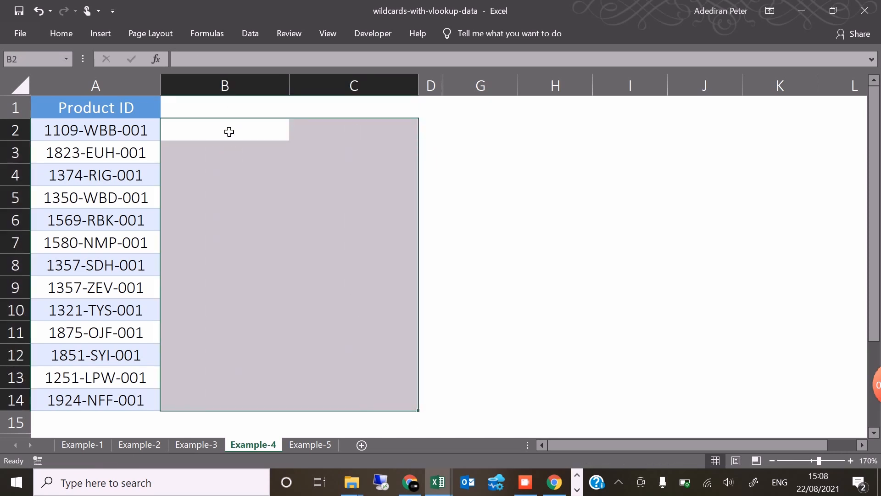
Step: Enter WBB, the middle letters of the first product ID, in B2 as the example
key("Left")
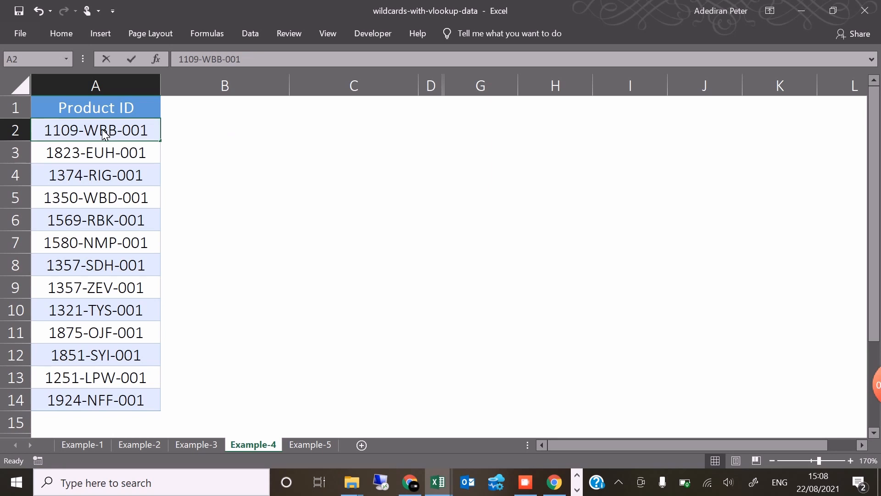
double_click(103, 134)
left_click_drag(103, 133, 94, 136)
key("Return")
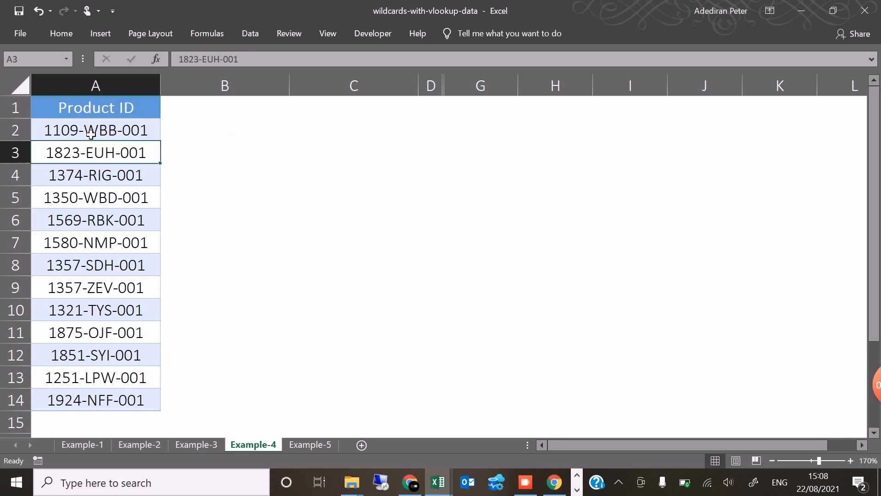
left_click(194, 137)
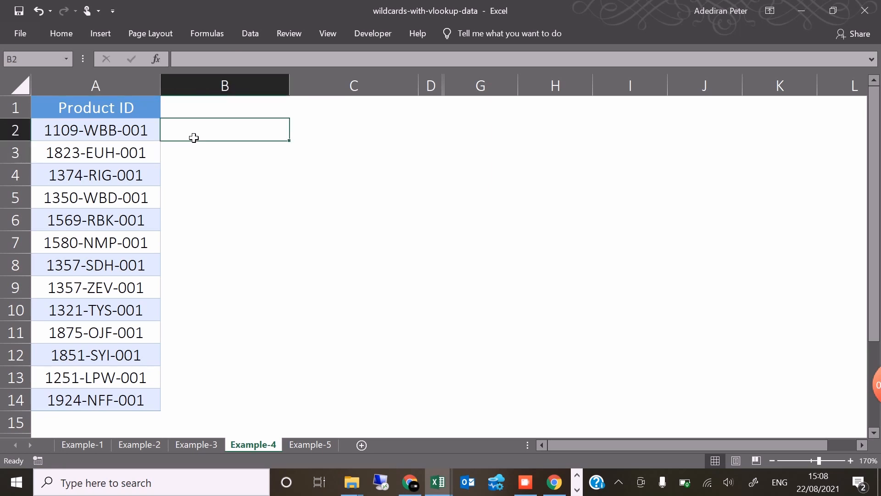
type("WBB")
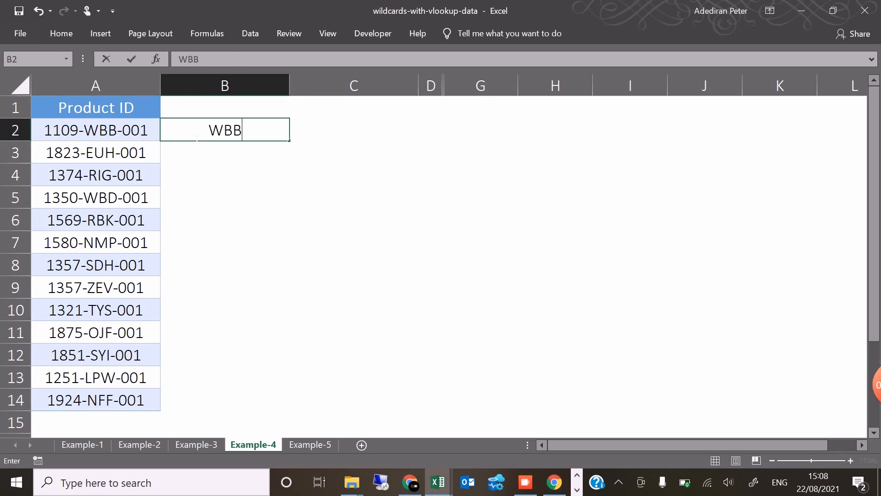
key("Return")
left_click(194, 137)
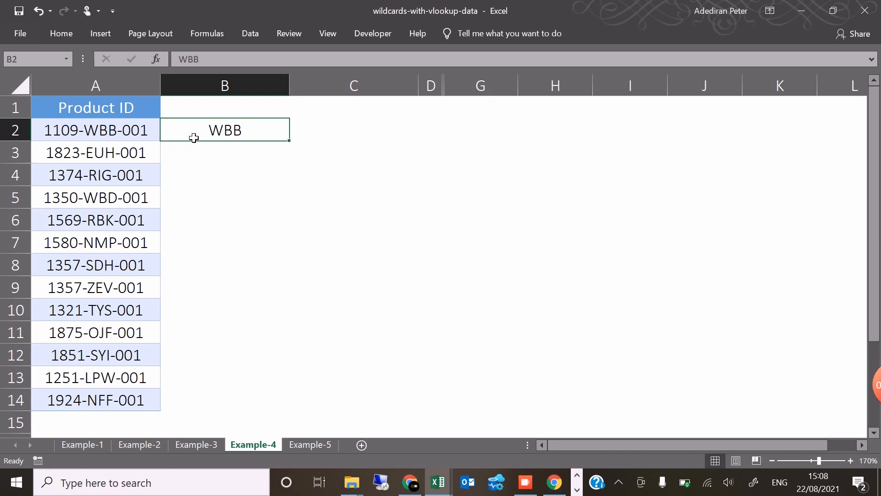
Step: Enter EUH in B3 and accept the suggested Flash Fill of middle letters down to B14
key("Return")
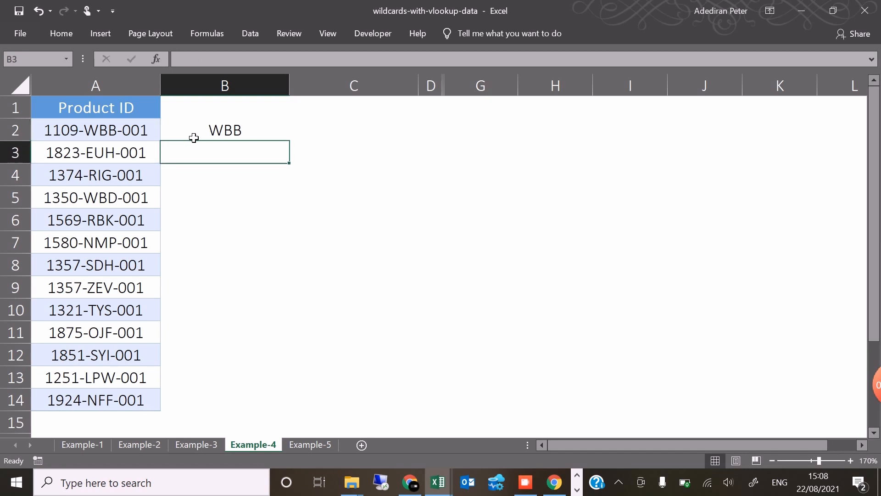
type("EUH")
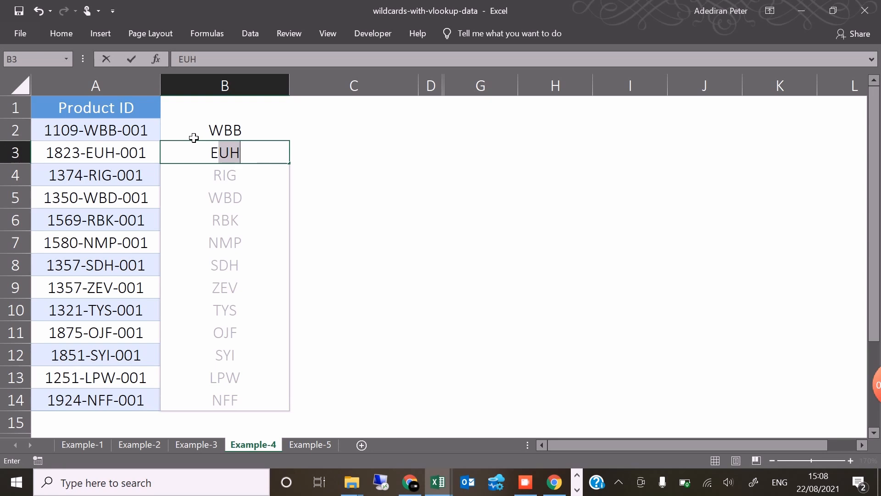
key("Return")
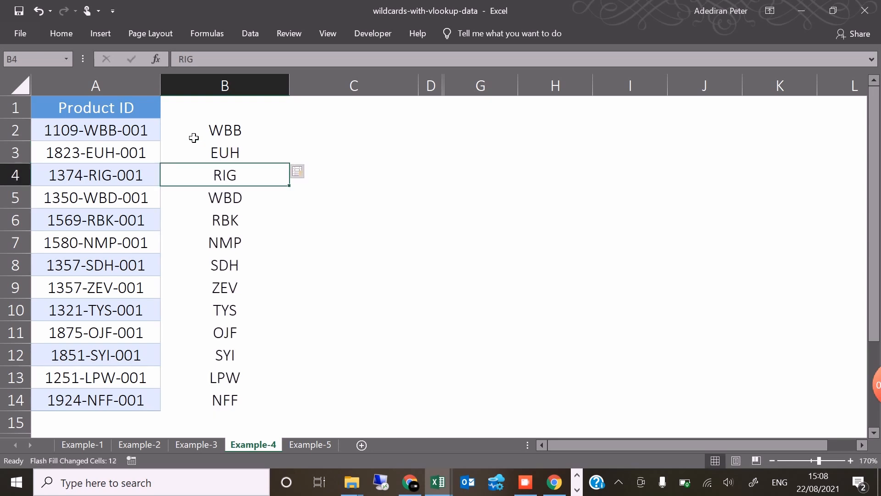
Step: Undo the suggested Flash Fill and the EUH entry in B3, keeping only the example in B2
key("ctrl+z")
key("ctrl+z")
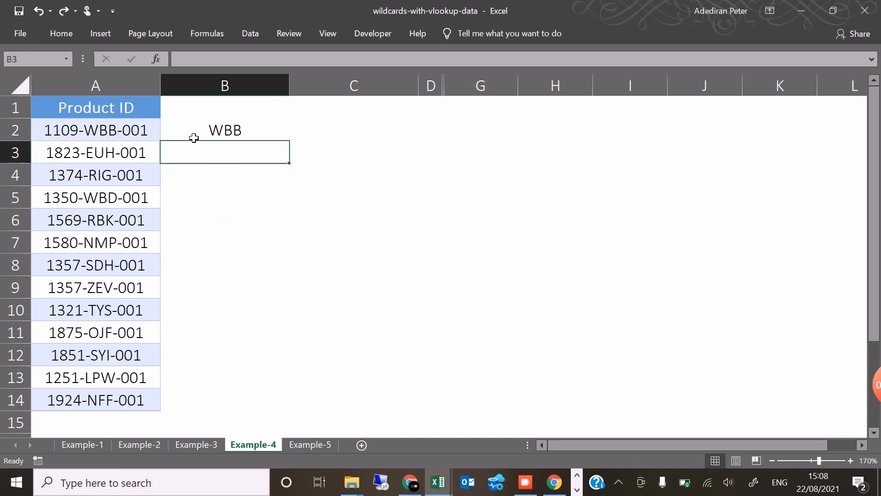
Step: Flash Fill B2:B14 from the single WBB example to extract the middle letters of each product ID
left_click(194, 137)
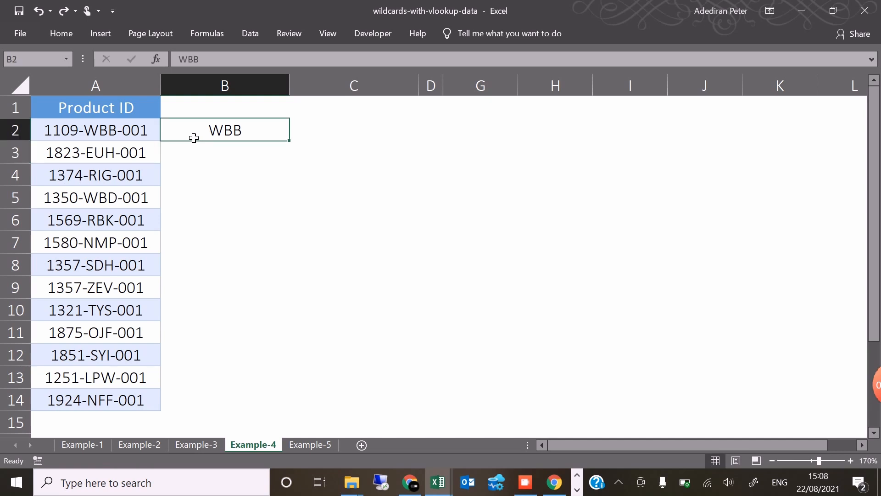
key("shift+Down")
key("shift+Down")
key("shift+Down")
key("shift+Down")
key("shift+Down")
key("shift+Down")
key("shift+Down")
key("shift+Down")
key("shift+Down")
key("shift+Down")
key("shift+Down")
key("shift+Down")
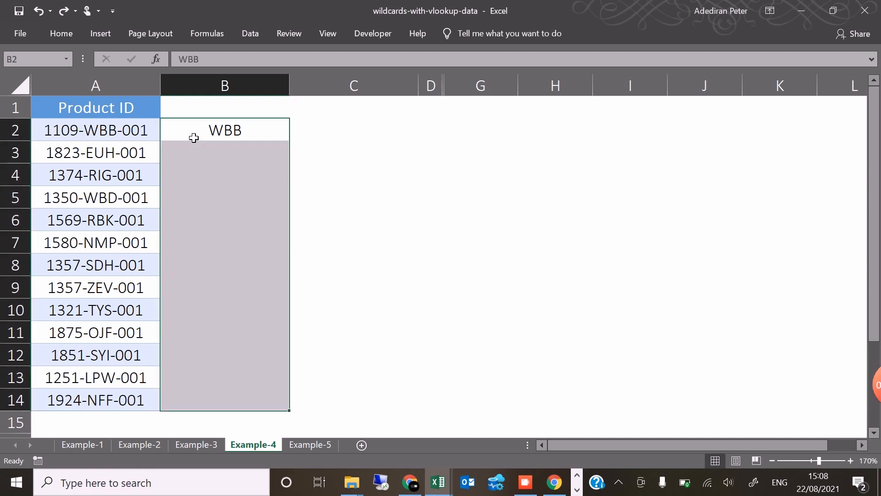
key("ctrl+e")
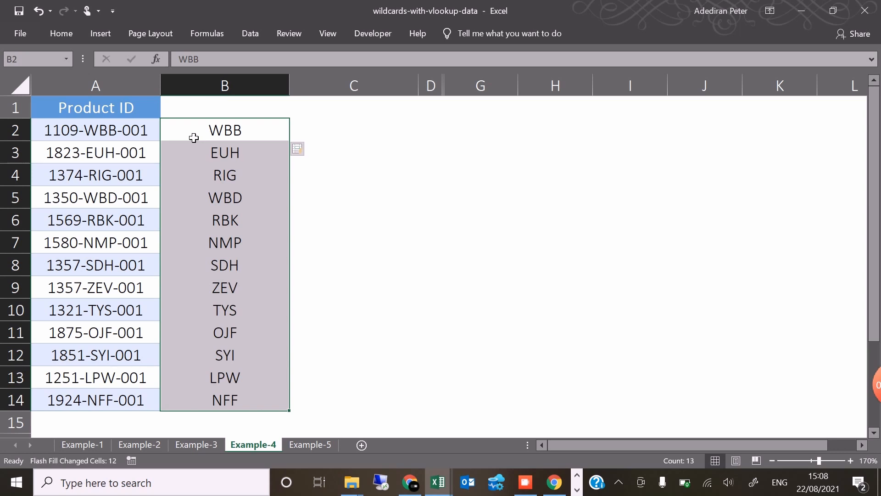
Step: Undo the last Flash Fill in column B
left_click(219, 138)
key("ctrl+z")
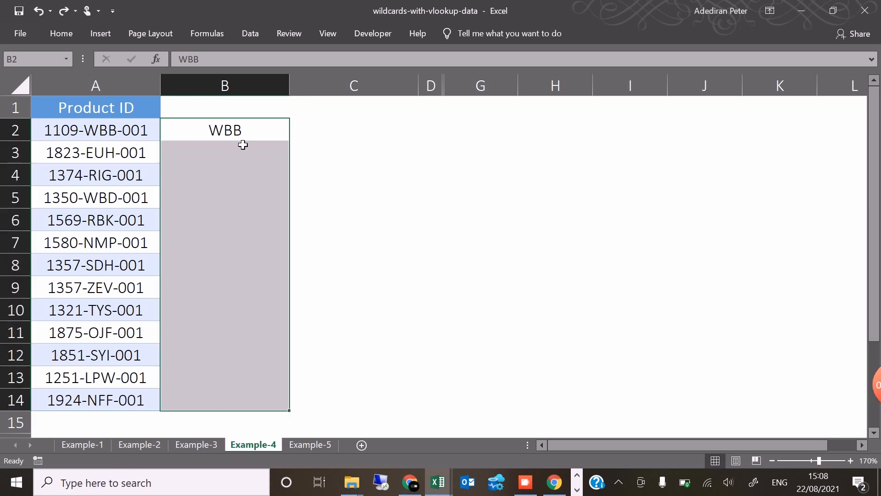
Step: Try to change the example in B2 to -WBB-, with a hyphen on each side of the letters
left_click(257, 136)
double_click(259, 136)
type("-")
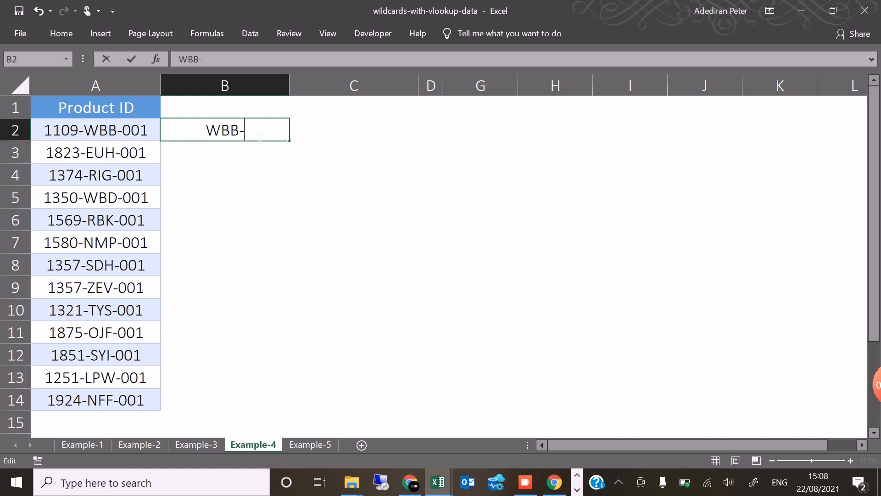
key("Home")
type("-")
key("Return")
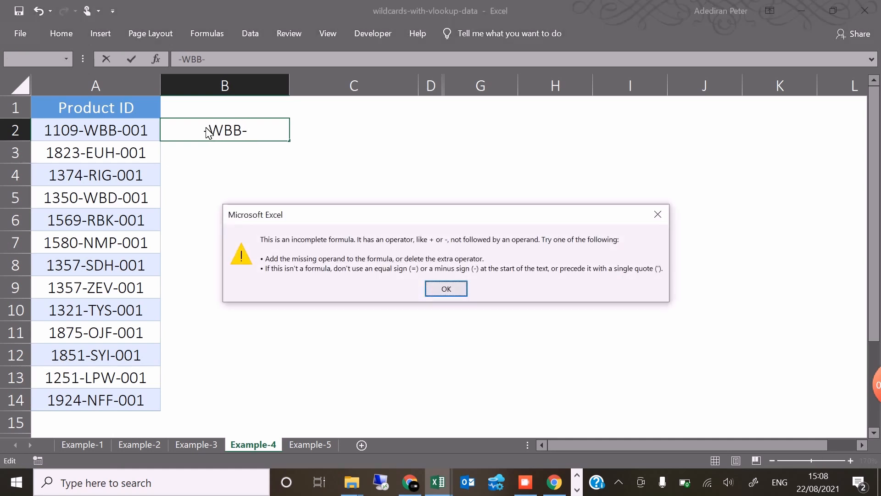
key("Return")
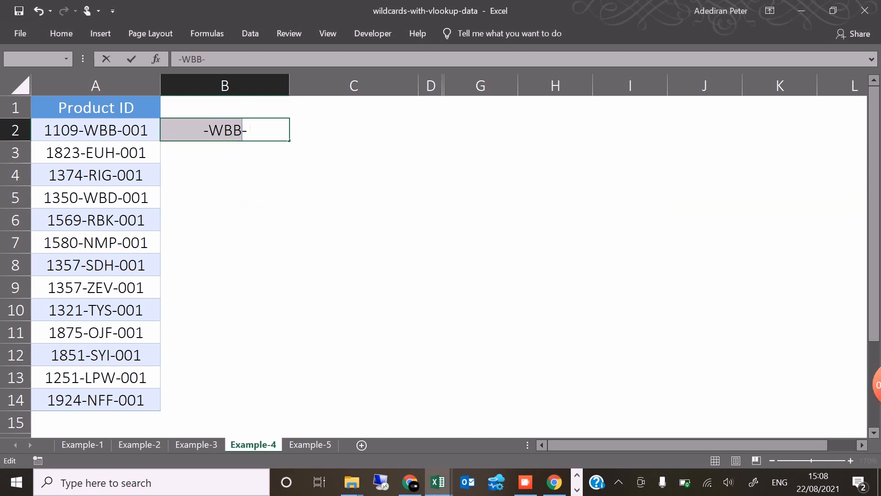
key("Return")
key("Return")
Step: Remove the leading hyphen in B2 so the example reads WBB-
left_click(215, 136)
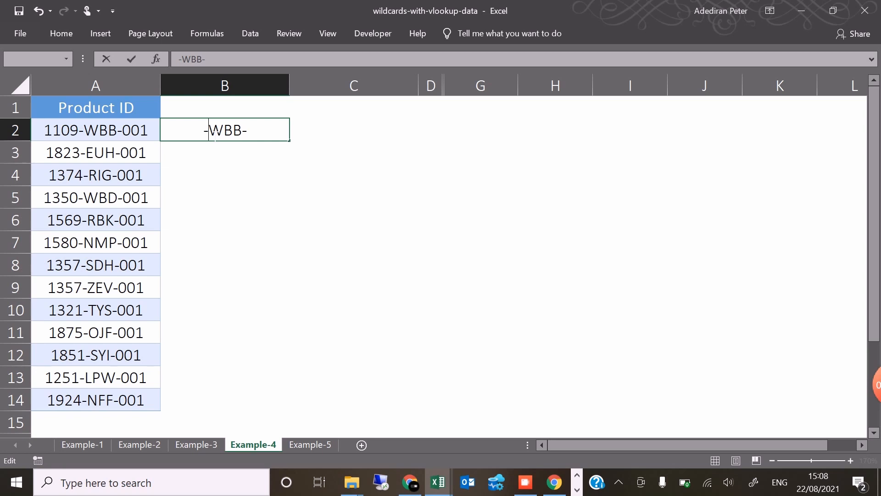
key("BackSpace")
key("Return")
left_click(212, 134)
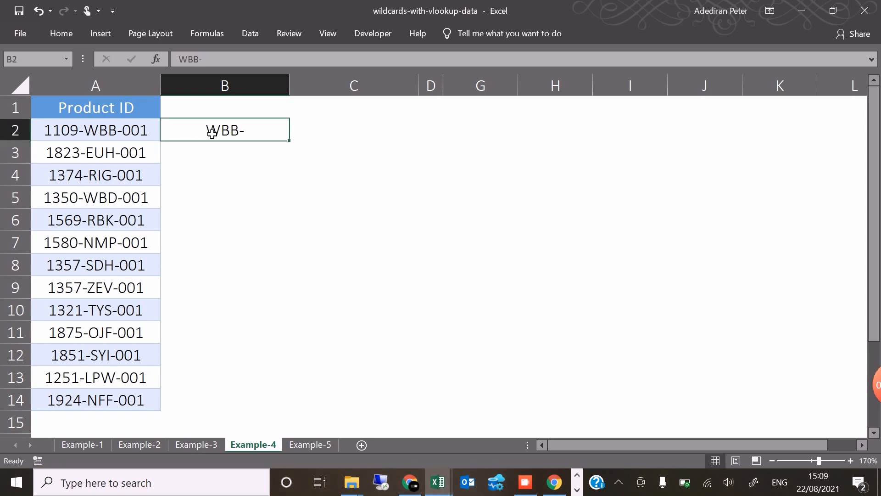
Step: Flash Fill B2:B14 from the WBB- example to extract each product ID's middle letters with the trailing hyphen
key("shift+Down")
key("shift+Down")
key("shift+Down")
key("shift+Down")
key("shift+Down")
key("shift+Down")
key("shift+Down")
key("shift+Down")
key("shift+Down")
key("shift+Down")
key("shift+Down")
key("shift+Down")
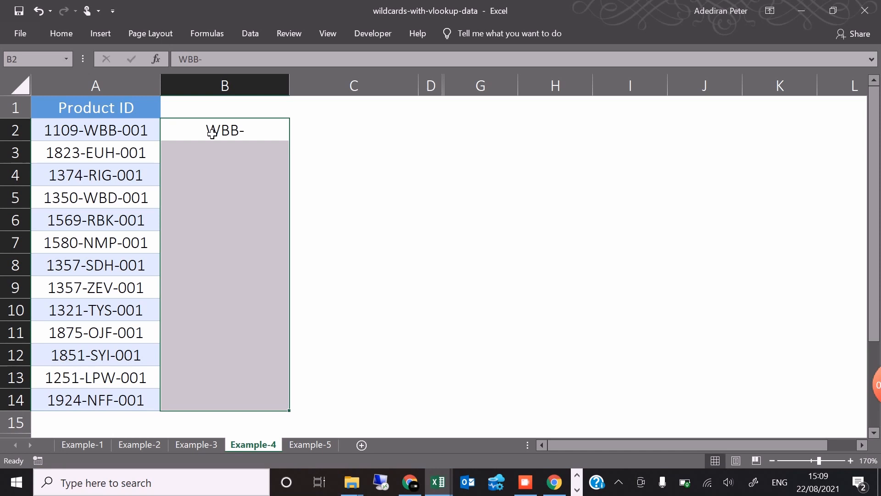
key("ctrl+e")
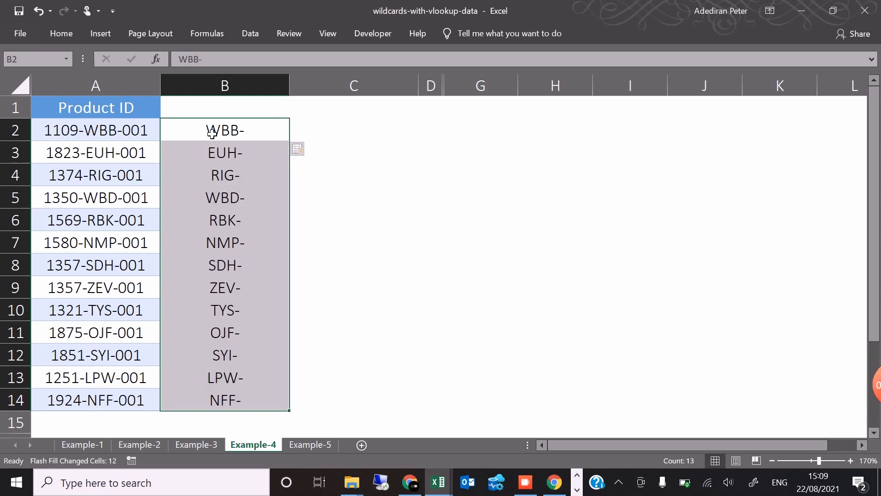
key("Up")
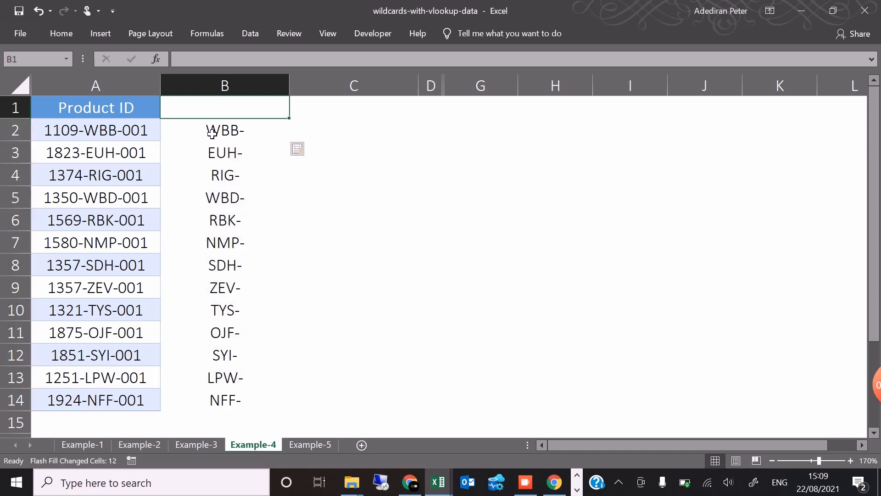
key("Down")
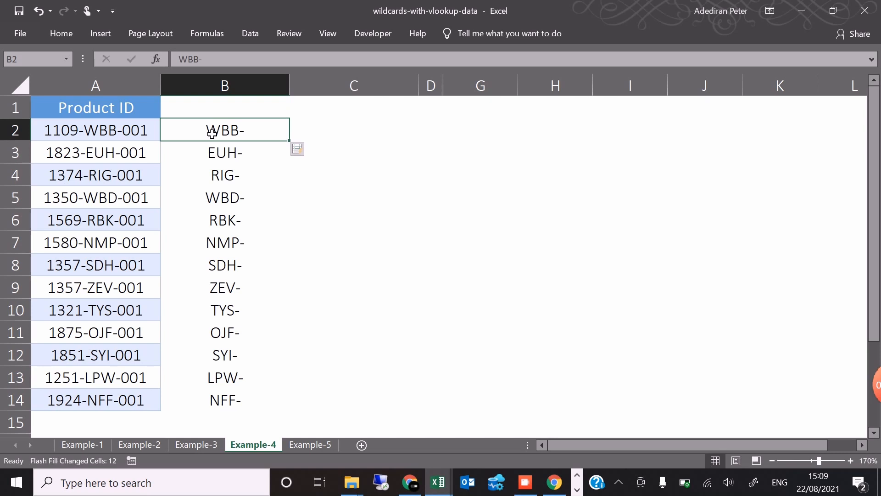
left_click(217, 184)
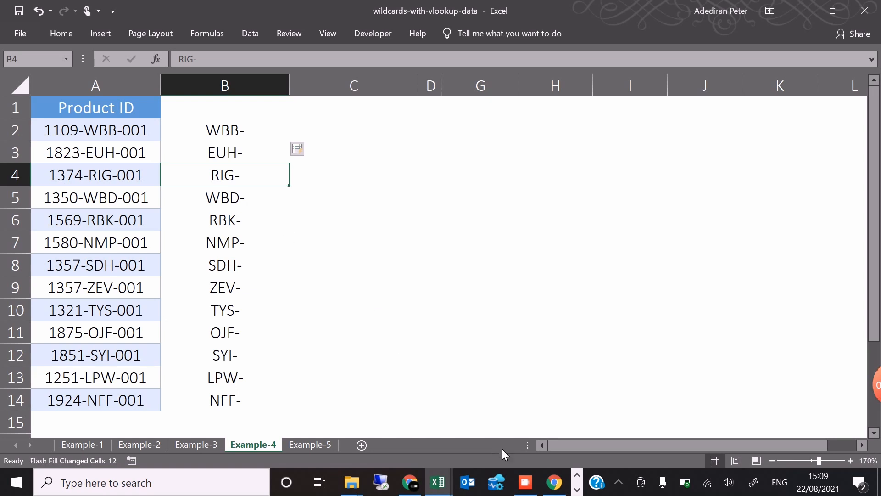
left_click(526, 482)
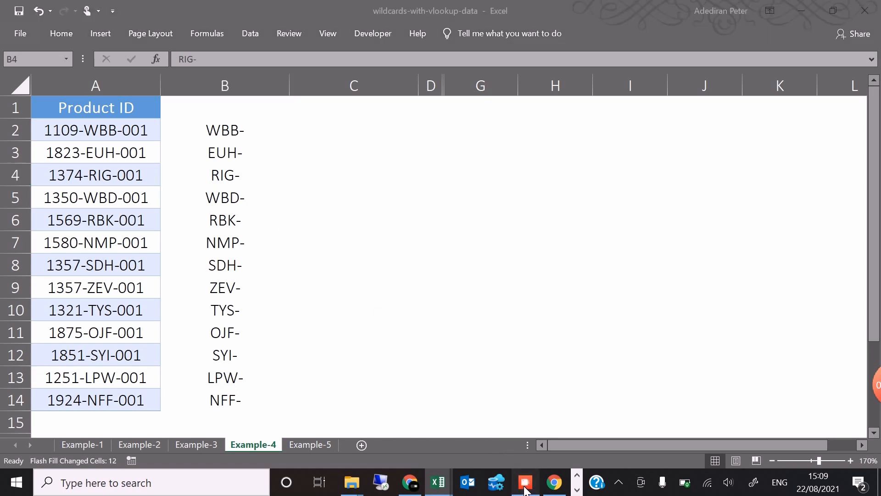